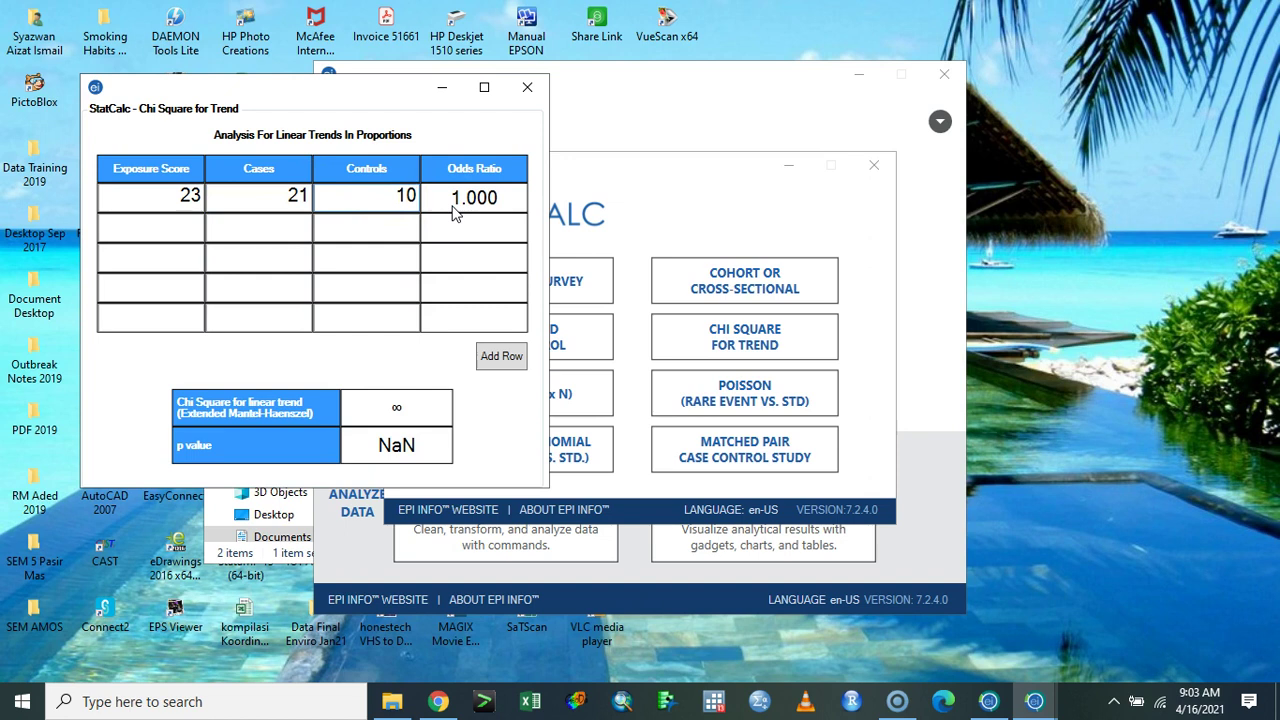
Step: Fill the second row of the linear trend table with exposure score 21, 10 cases and 14 controls
{"action": "left_click", "coordinate": [130, 238]}
{"action": "type", "text": "21"}
{"action": "left_click", "coordinate": [286, 234]}
{"action": "type", "text": "10"}
{"action": "left_click", "coordinate": [392, 221]}
{"action": "type", "text": "14"}
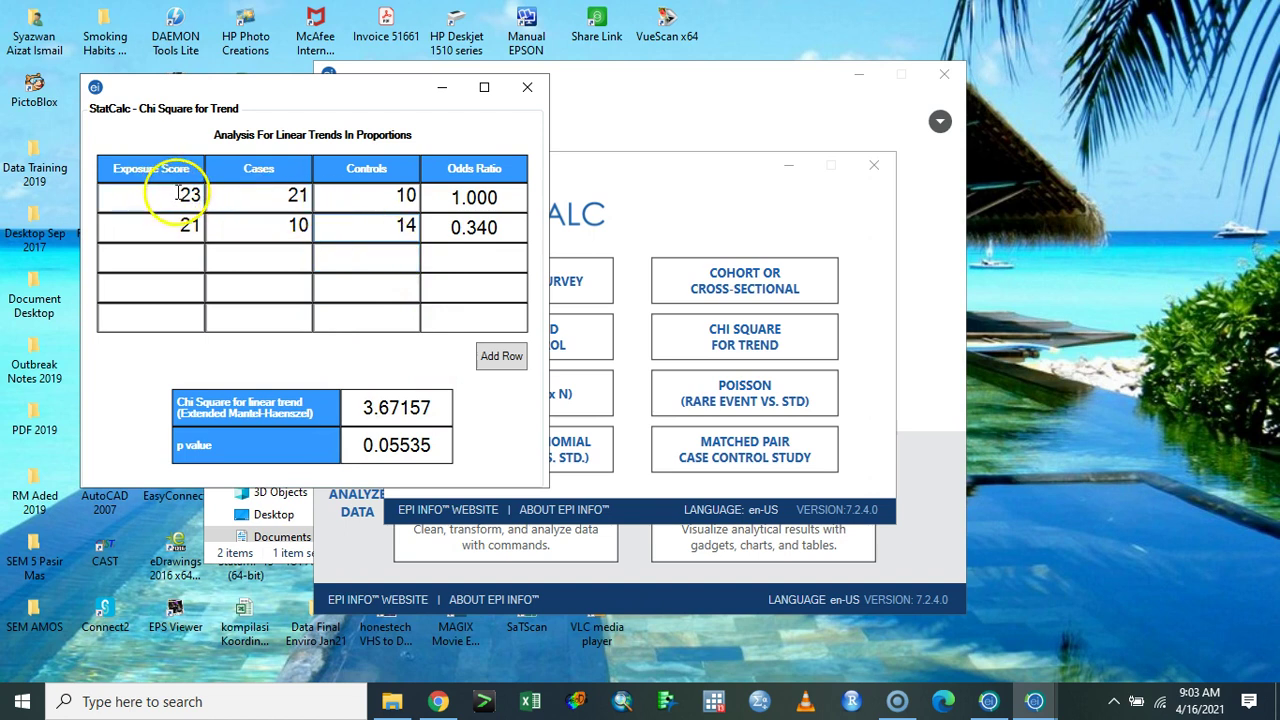
{"action": "left_click", "coordinate": [299, 200]}
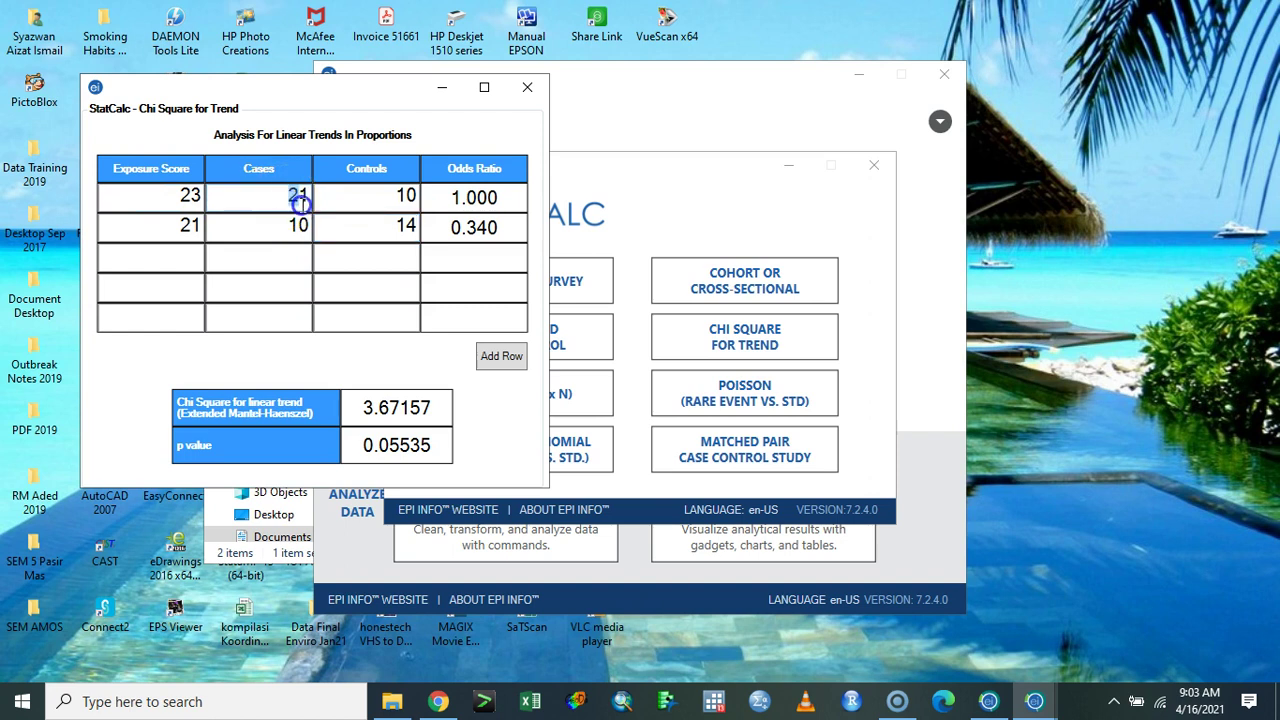
{"action": "key", "text": "Tab"}
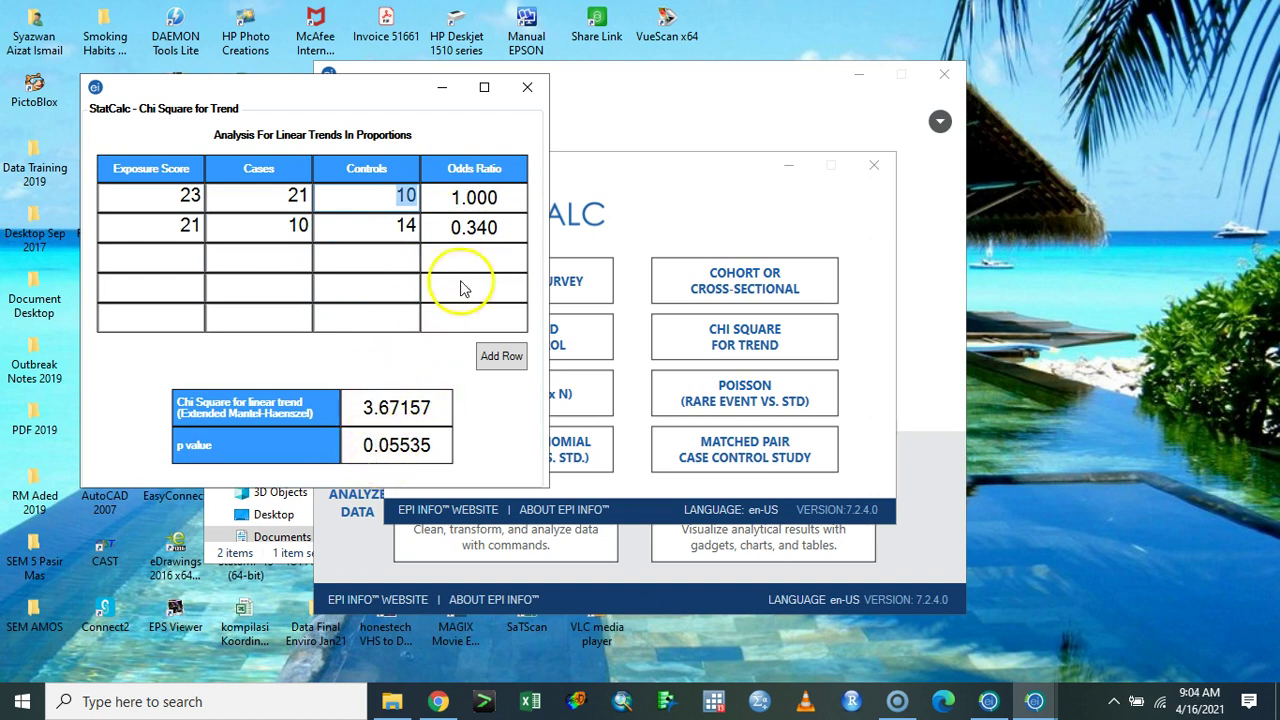
Step: Replace the trend calculator with a maximized Tables (2 x 2 x N) calculator and enter 20 for exposed subjects with the outcome in Strata 1
{"action": "left_click", "coordinate": [527, 87]}
{"action": "left_click", "coordinate": [533, 398]}
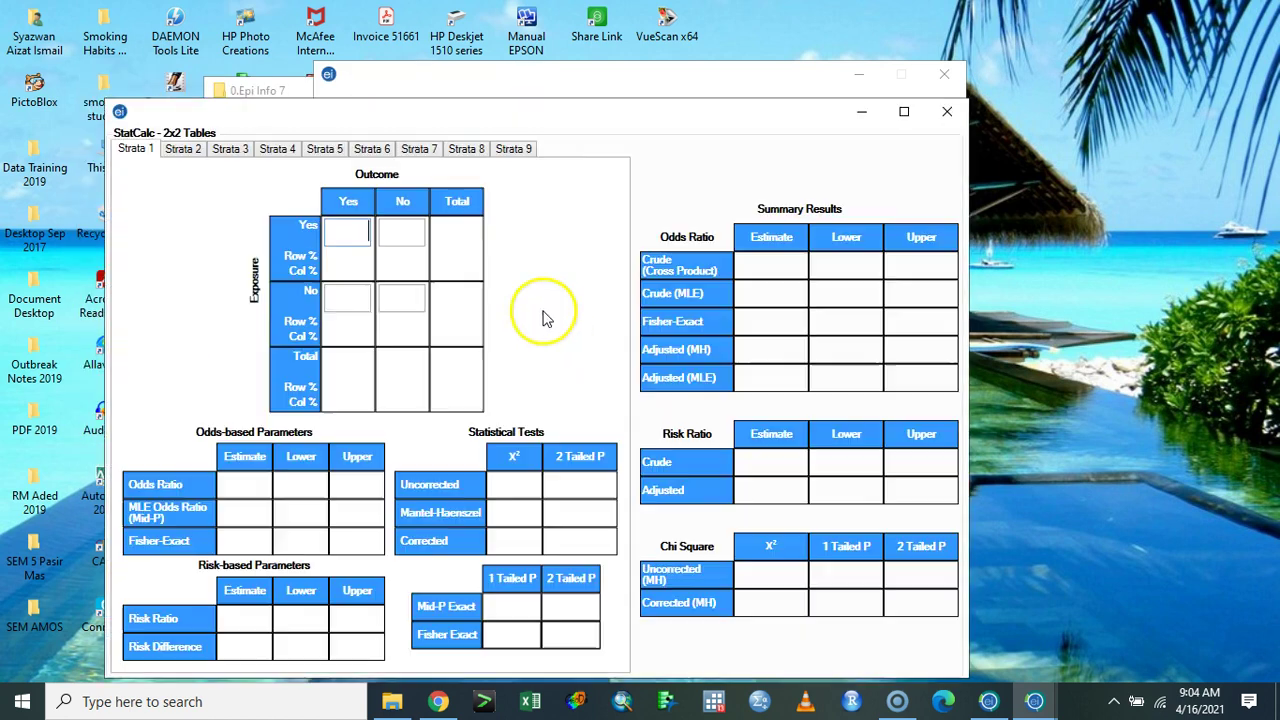
{"action": "left_click", "coordinate": [903, 111]}
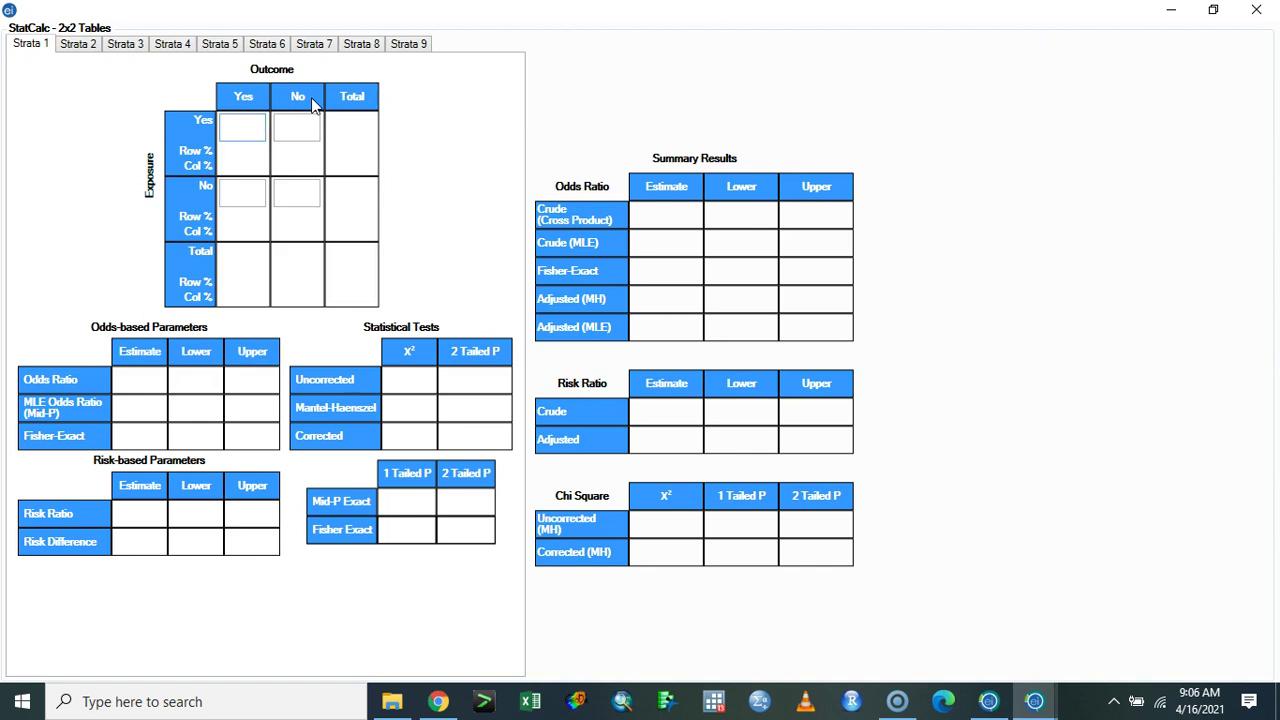
{"action": "type", "text": "20"}
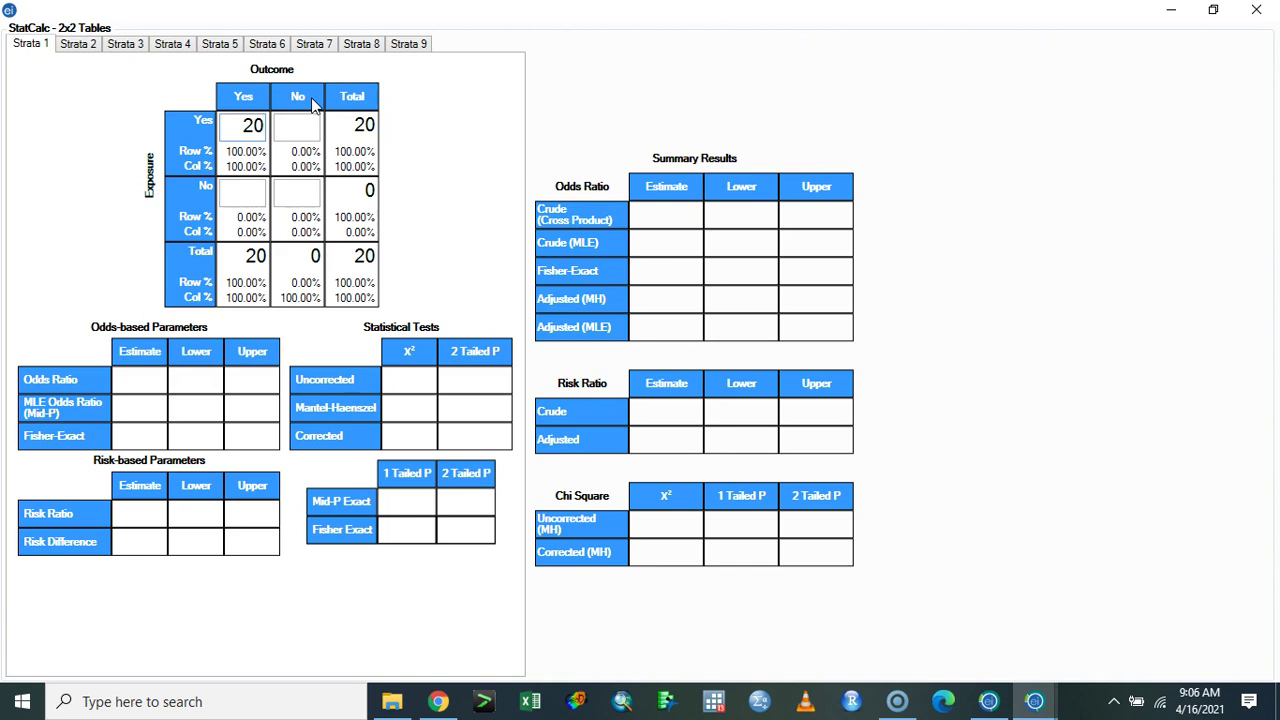
Step: Switch to the LiveBoard whiteboard in the browser to view the notes, and return to the StatCalc 2x2 table
{"action": "left_click", "coordinate": [438, 705]}
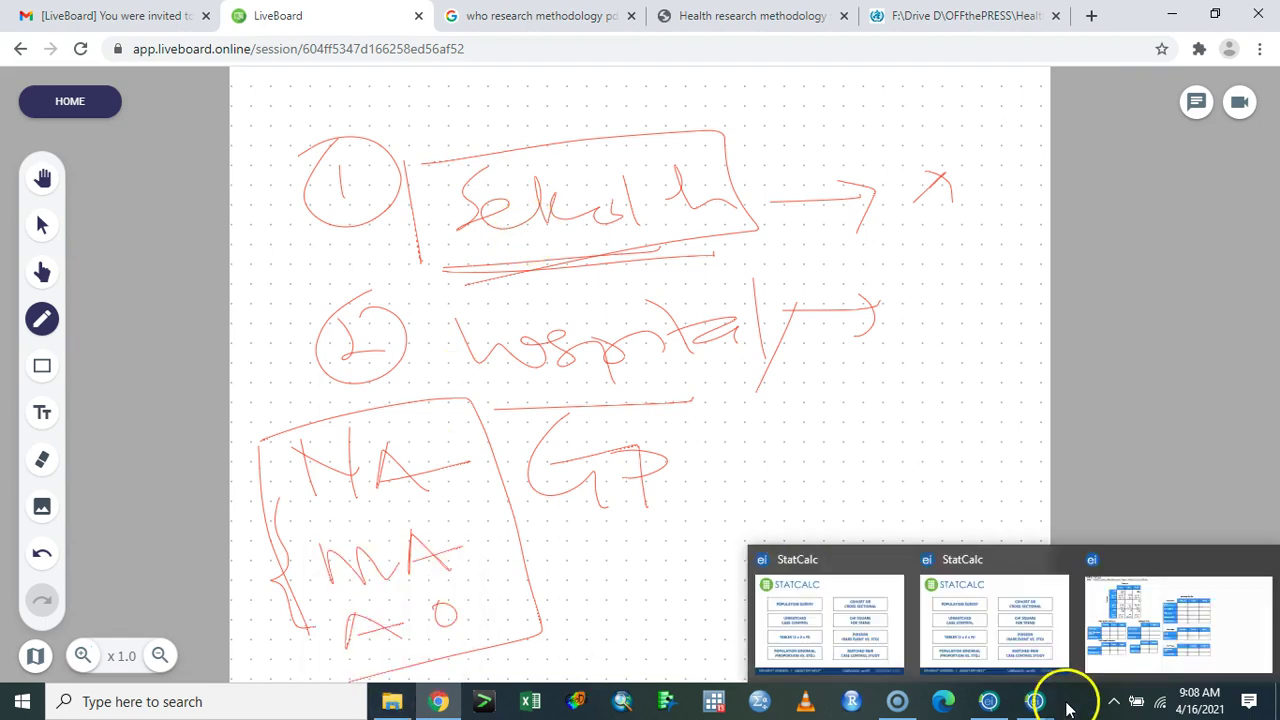
{"action": "left_click", "coordinate": [1115, 645]}
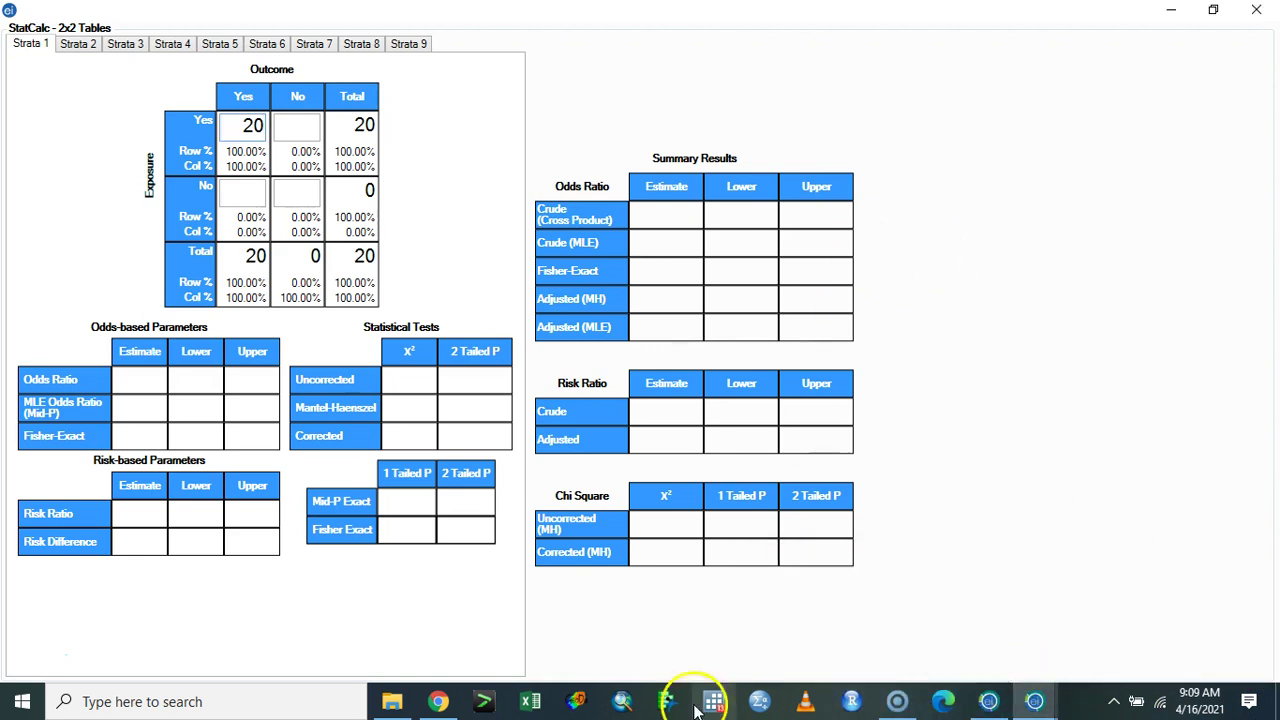
{"action": "left_click", "coordinate": [440, 702]}
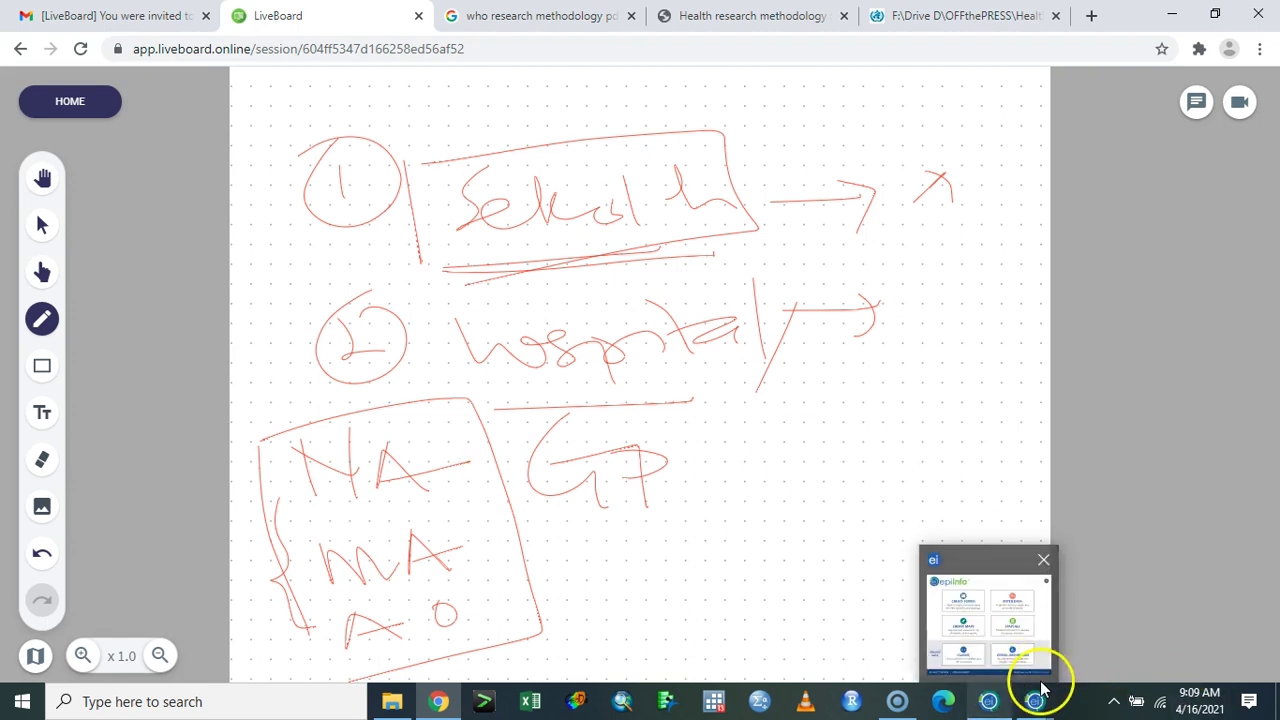
{"action": "mouse_move", "coordinate": [1036, 700]}
{"action": "left_click", "coordinate": [1180, 632]}
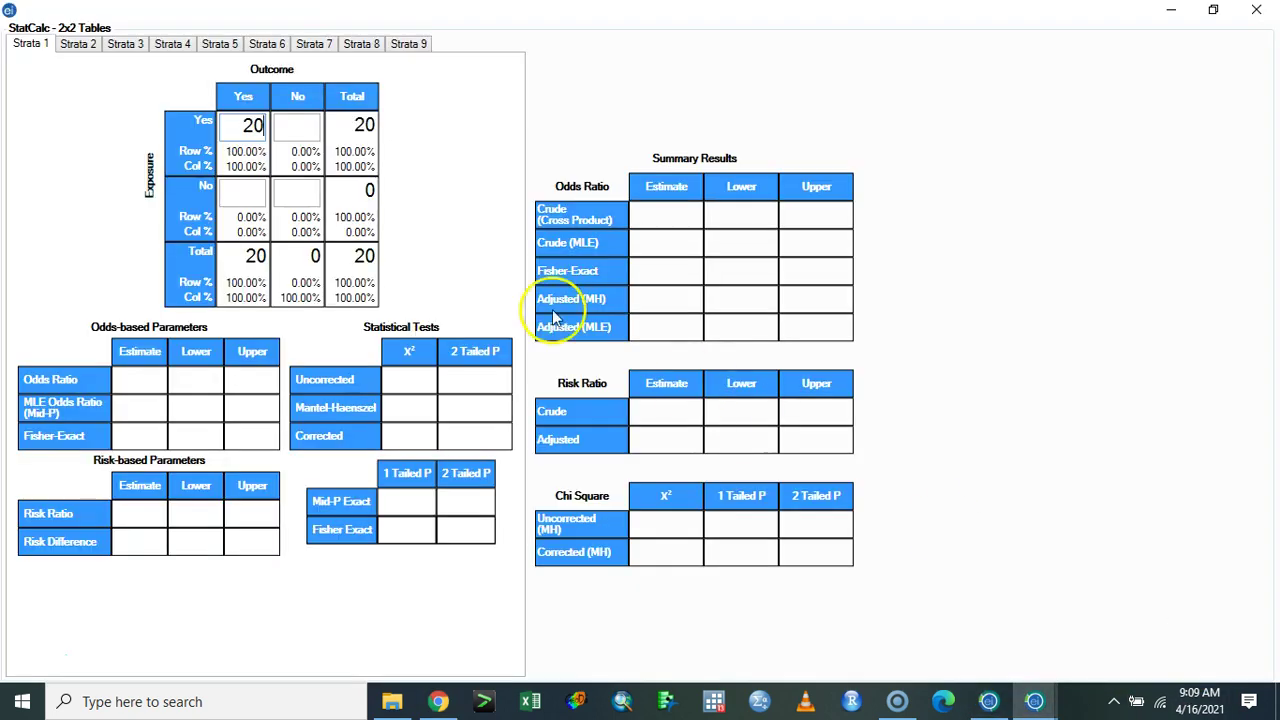
Step: Complete the 2x2 table with 15 for exposed without the outcome, 13 for unexposed with it and 10 for unexposed without it
{"action": "left_click", "coordinate": [313, 127]}
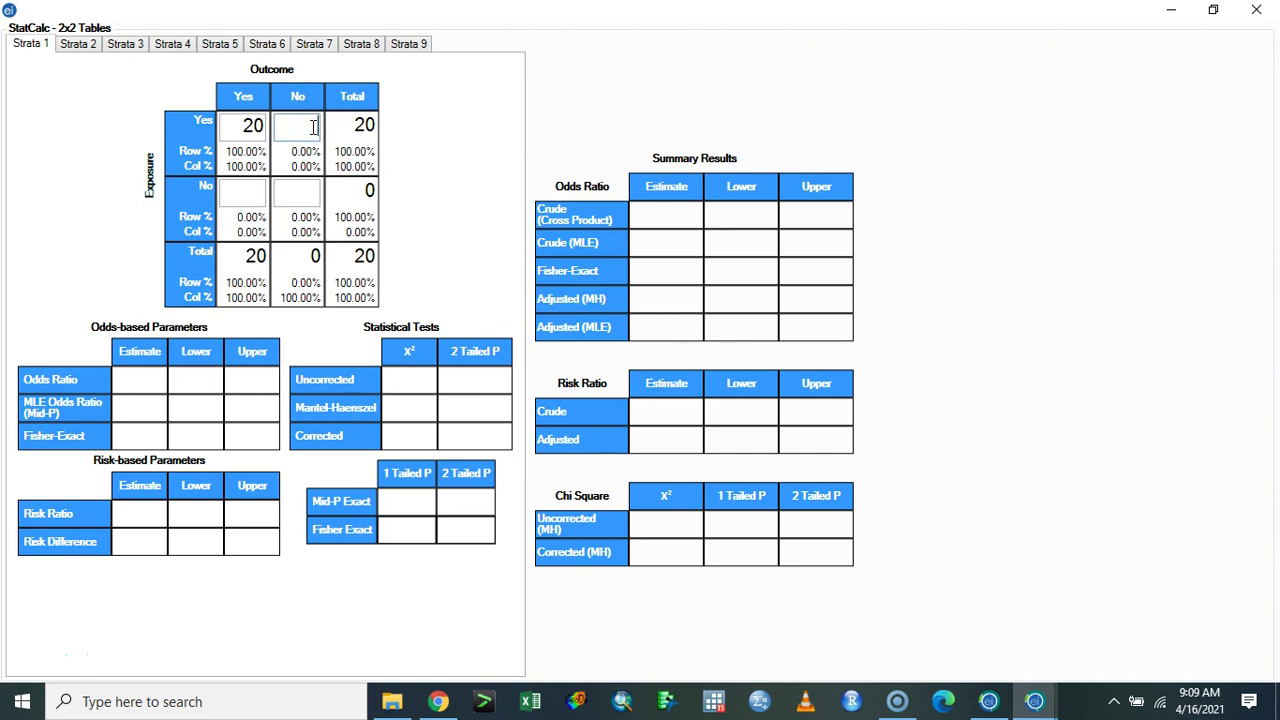
{"action": "type", "text": "15"}
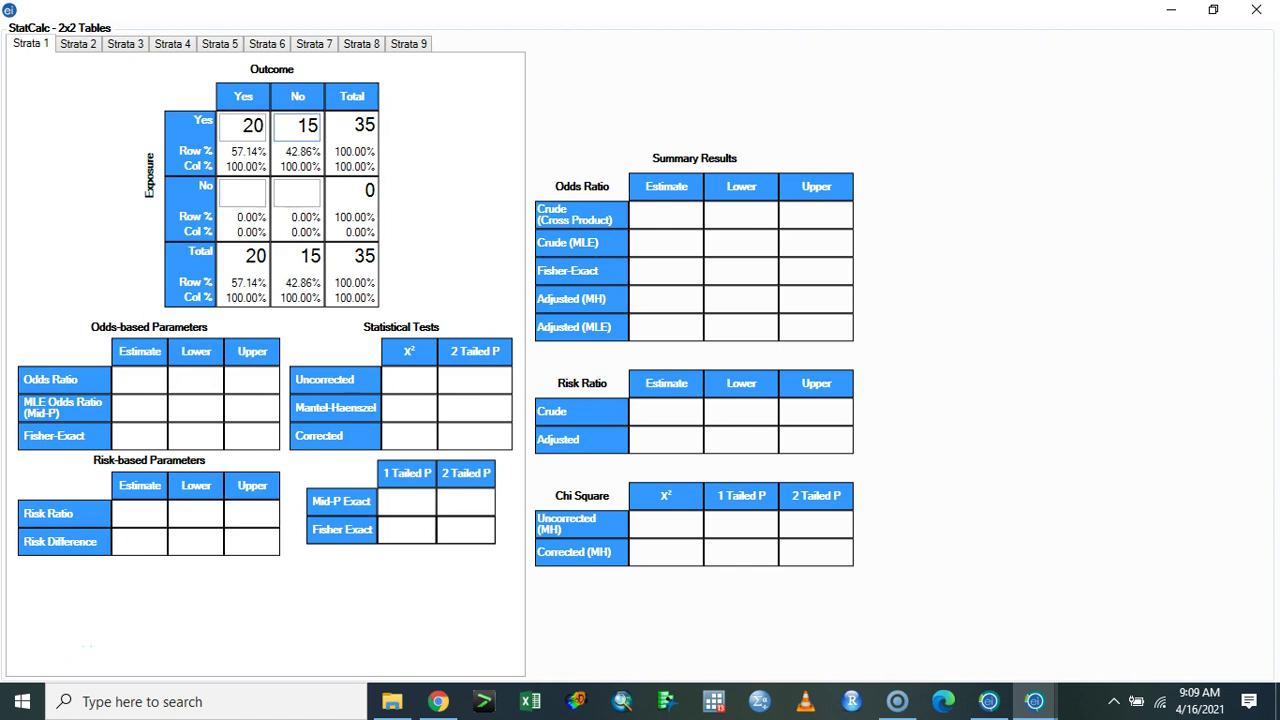
{"action": "left_click", "coordinate": [245, 192]}
{"action": "double_click", "coordinate": [251, 124]}
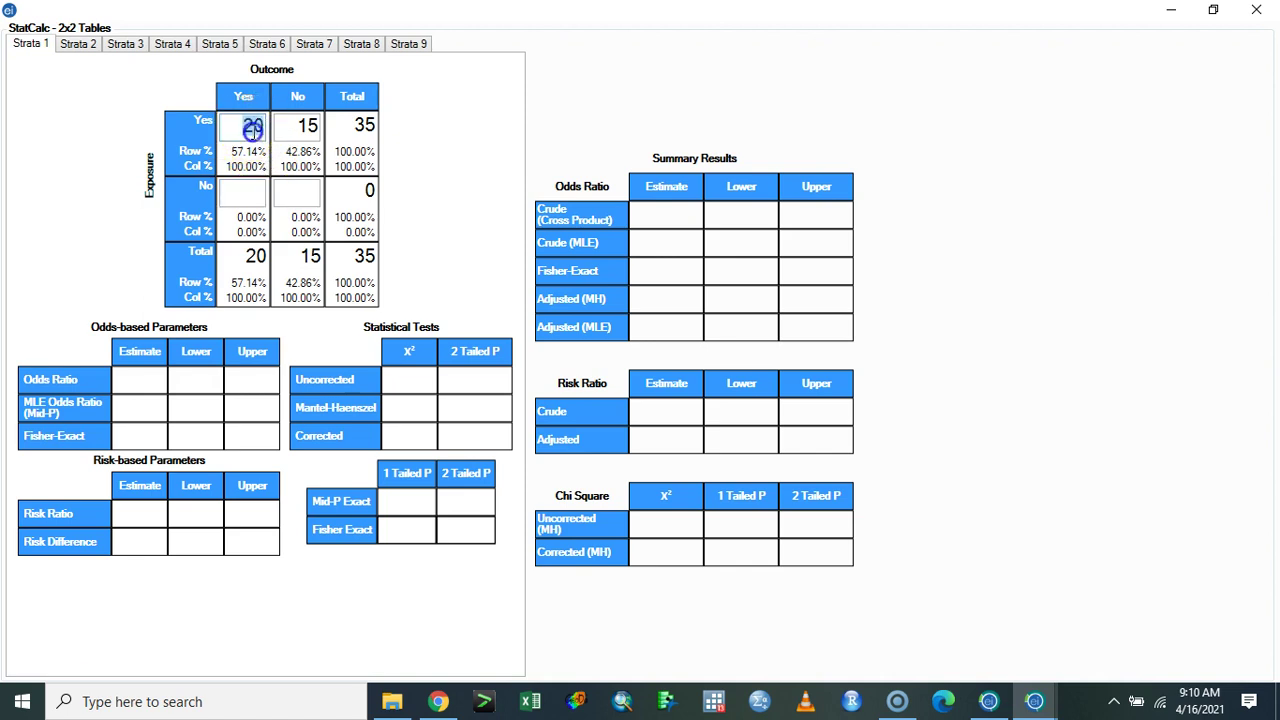
{"action": "left_click", "coordinate": [248, 189]}
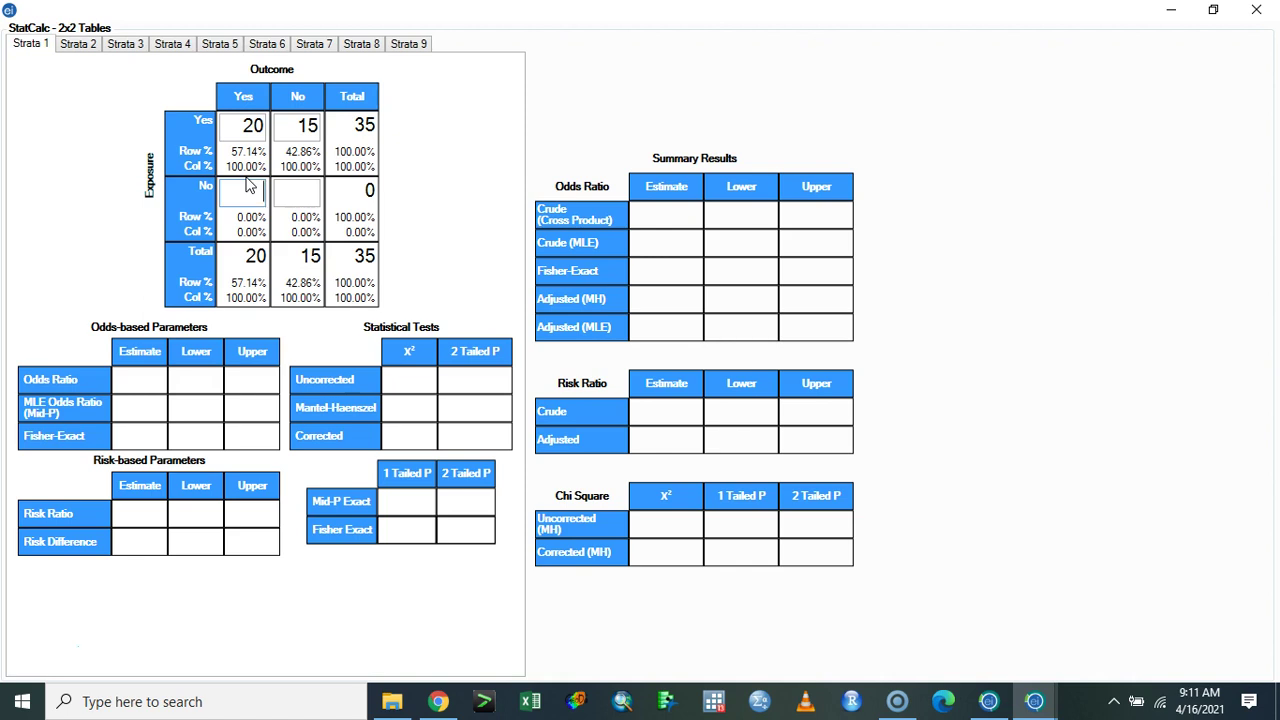
{"action": "left_click", "coordinate": [228, 137]}
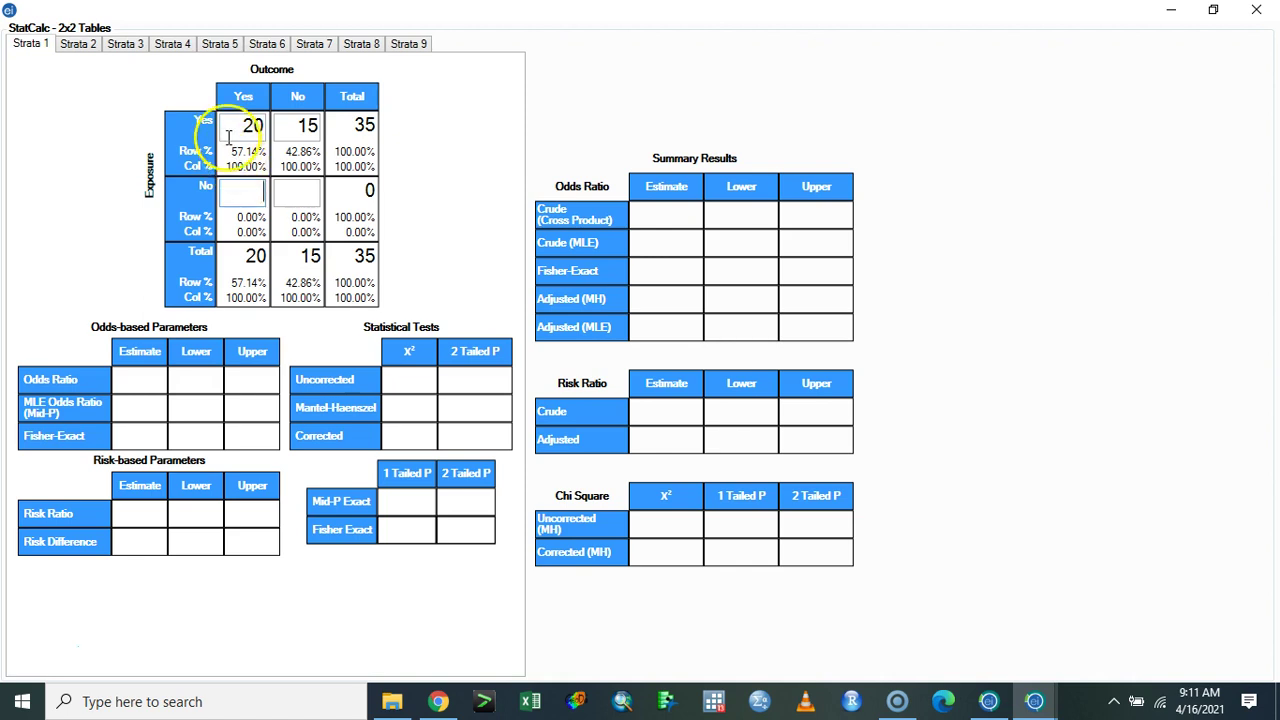
{"action": "left_click", "coordinate": [248, 195]}
{"action": "type", "text": "13"}
{"action": "left_click", "coordinate": [286, 195]}
{"action": "type", "text": "10"}
{"action": "left_click", "coordinate": [457, 272]}
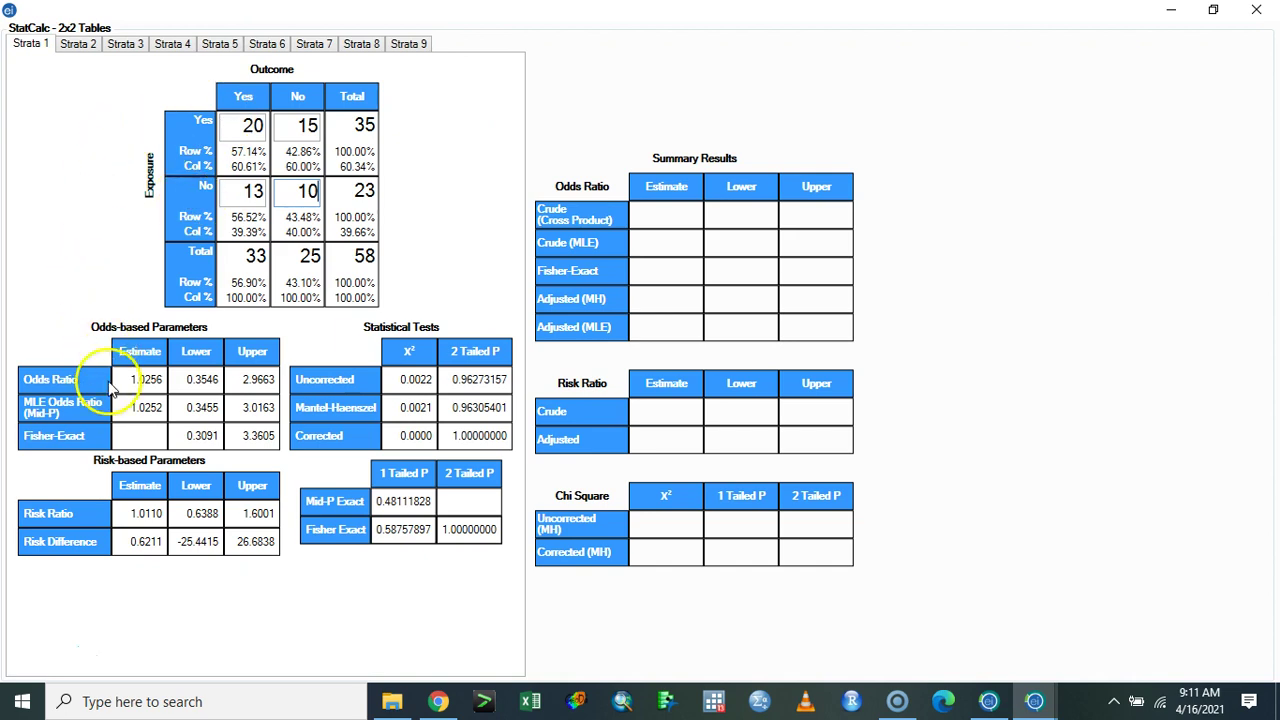
{"action": "left_click", "coordinate": [28, 382]}
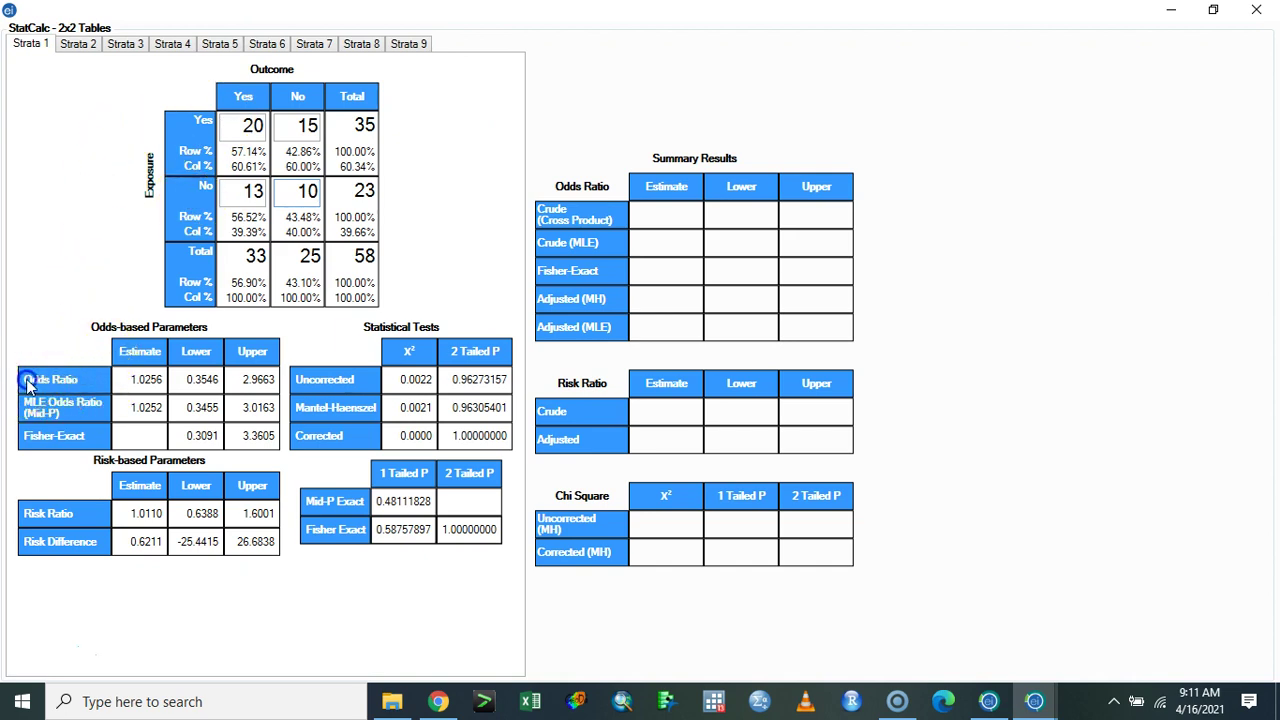
{"action": "left_click", "coordinate": [80, 392]}
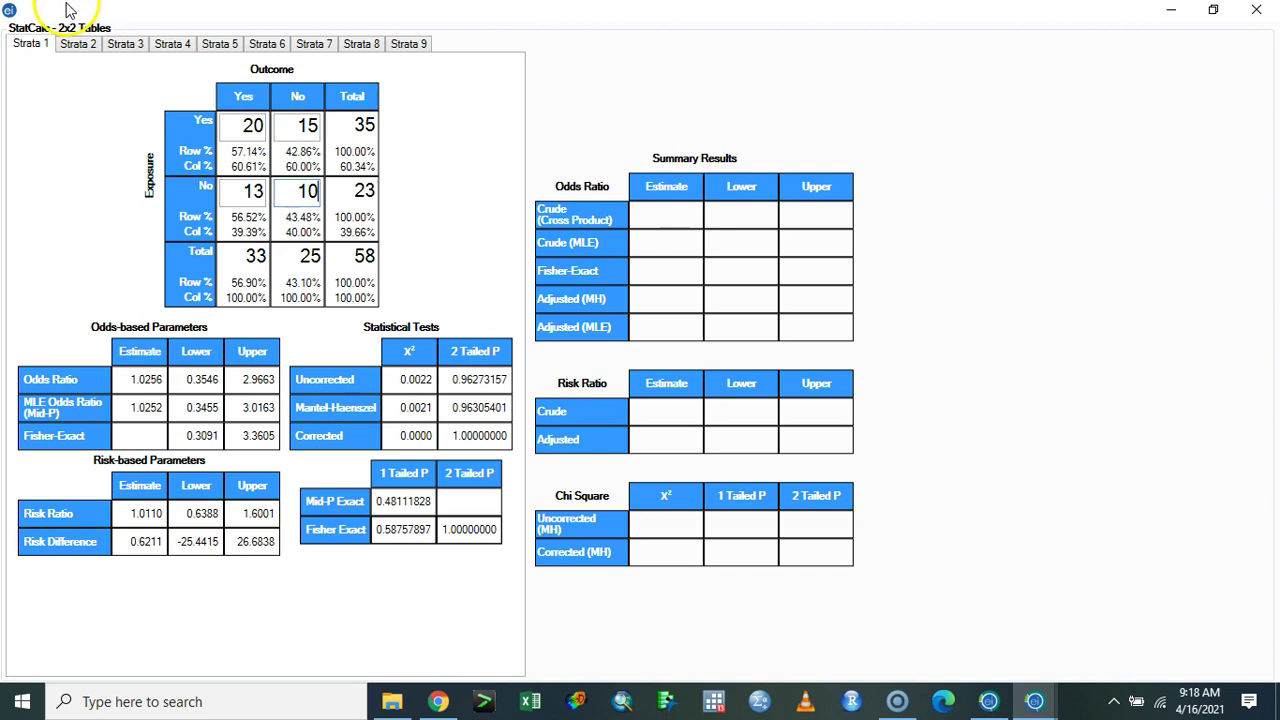
Step: Change the exposed row of the 2x2 table to 30 with the outcome and 10 without it
{"action": "double_click", "coordinate": [251, 125]}
{"action": "left_click_drag", "start_coordinate": [281, 123], "coordinate": [290, 124]}
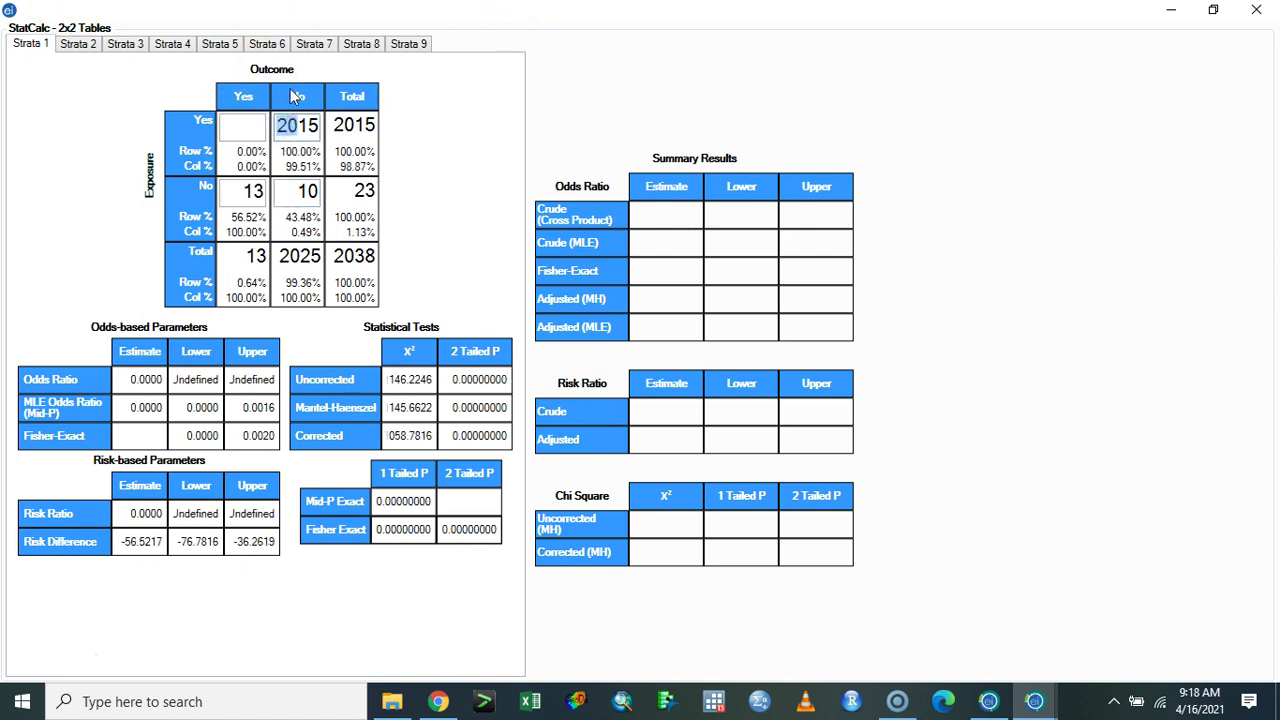
{"action": "left_click", "coordinate": [242, 124]}
{"action": "type", "text": "30"}
{"action": "double_click", "coordinate": [318, 126]}
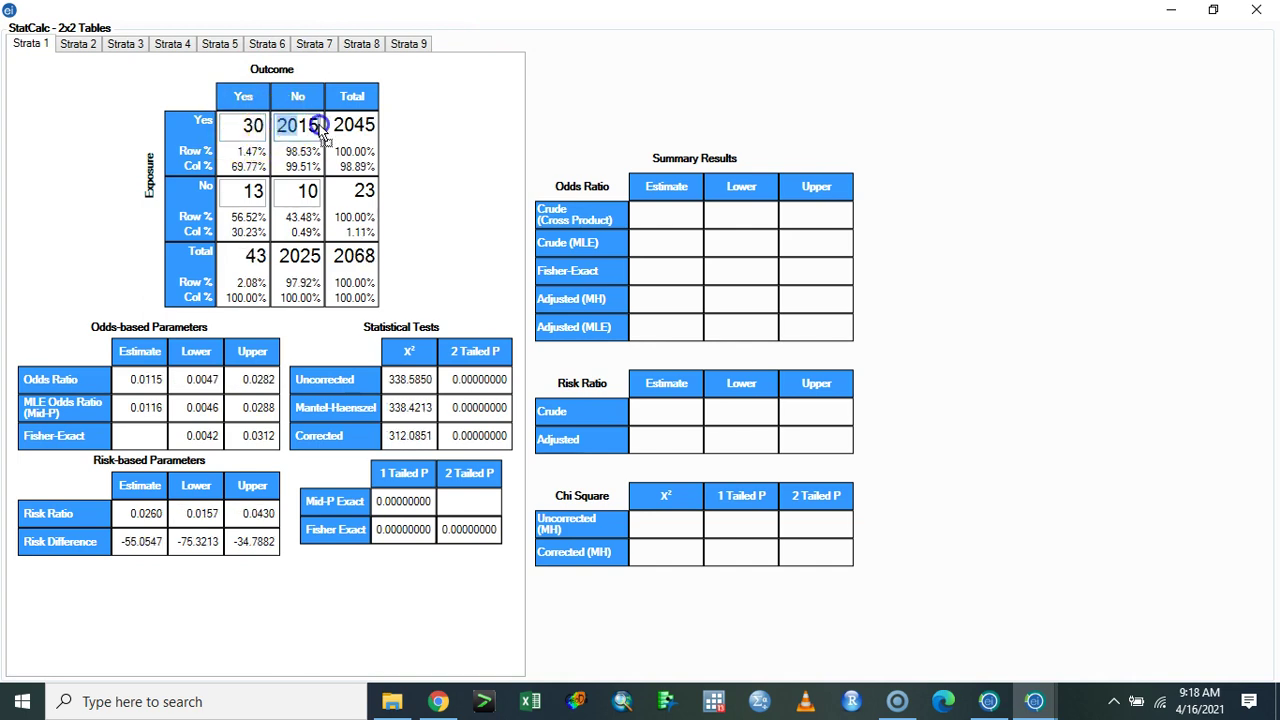
{"action": "left_click_drag", "start_coordinate": [320, 128], "coordinate": [318, 130]}
{"action": "key", "text": "BackSpace"}
{"action": "key", "text": "BackSpace"}
{"action": "key", "text": "BackSpace"}
{"action": "type", "text": "0"}
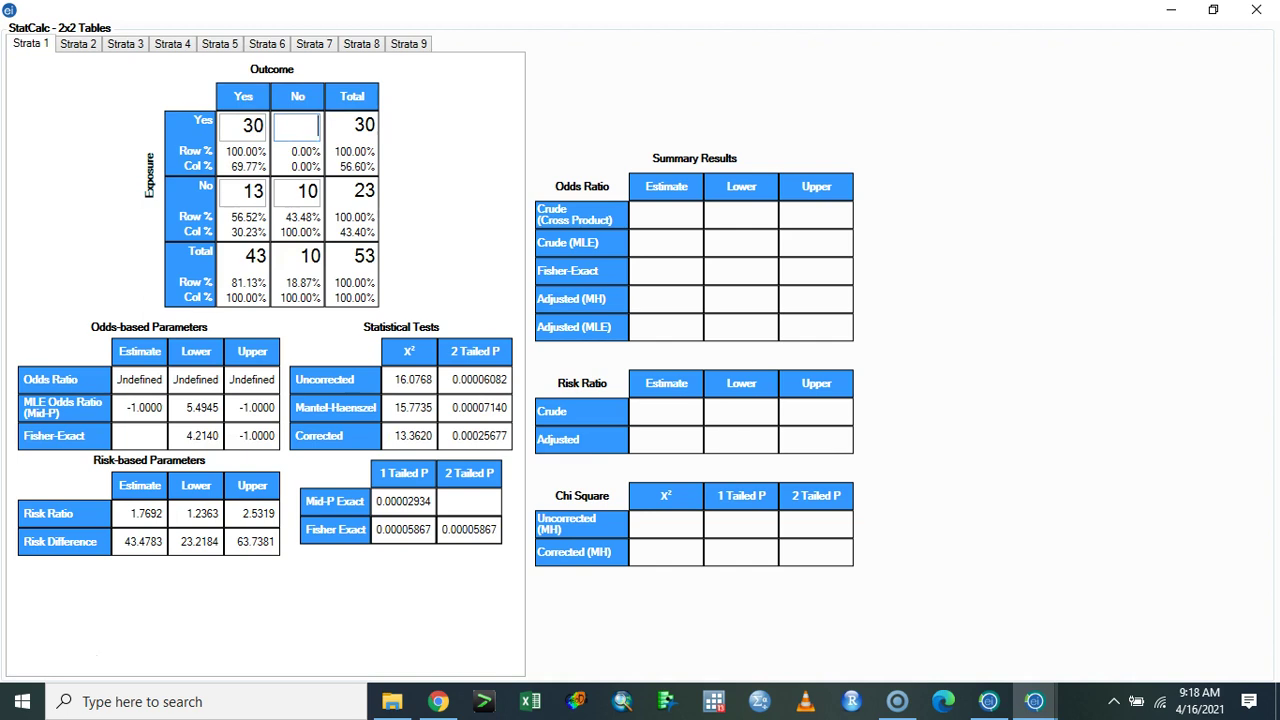
{"action": "key", "text": "Home"}
{"action": "type", "text": "1"}
Step: Change the unexposed row to 5 with the outcome, after trying 8, and 15 without the outcome
{"action": "left_click", "coordinate": [258, 192]}
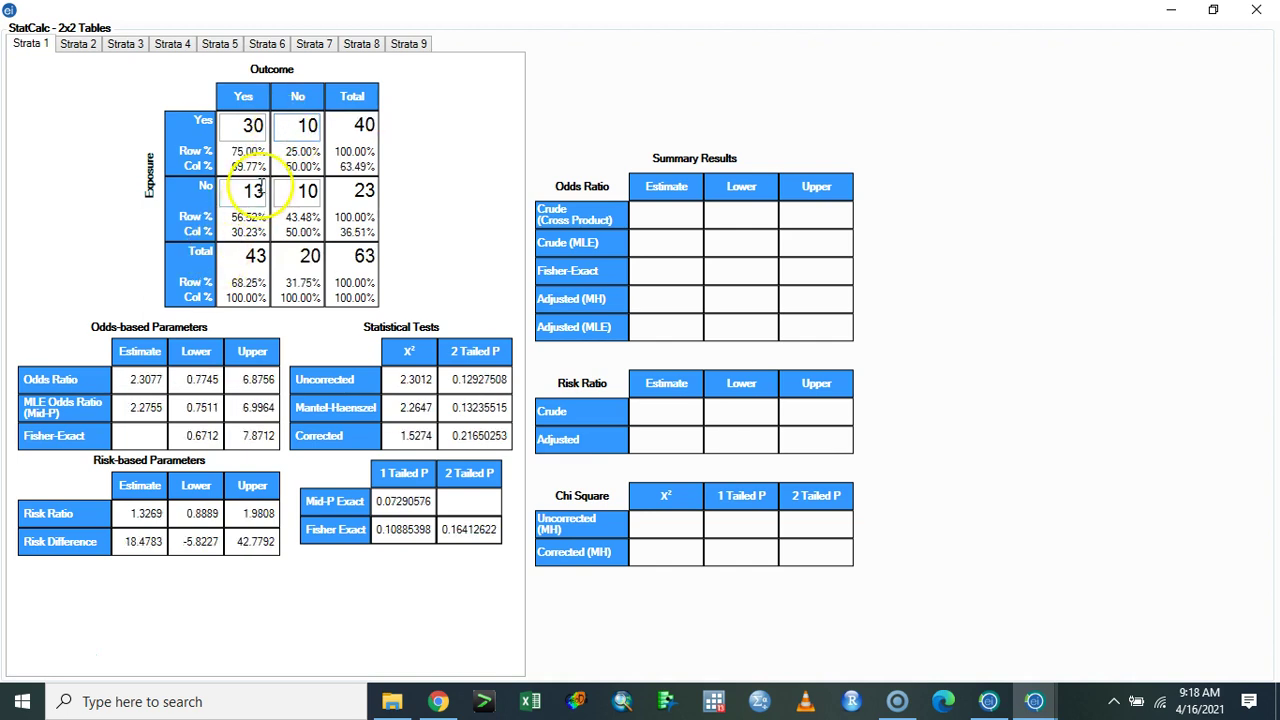
{"action": "key", "text": "BackSpace"}
{"action": "key", "text": "BackSpace"}
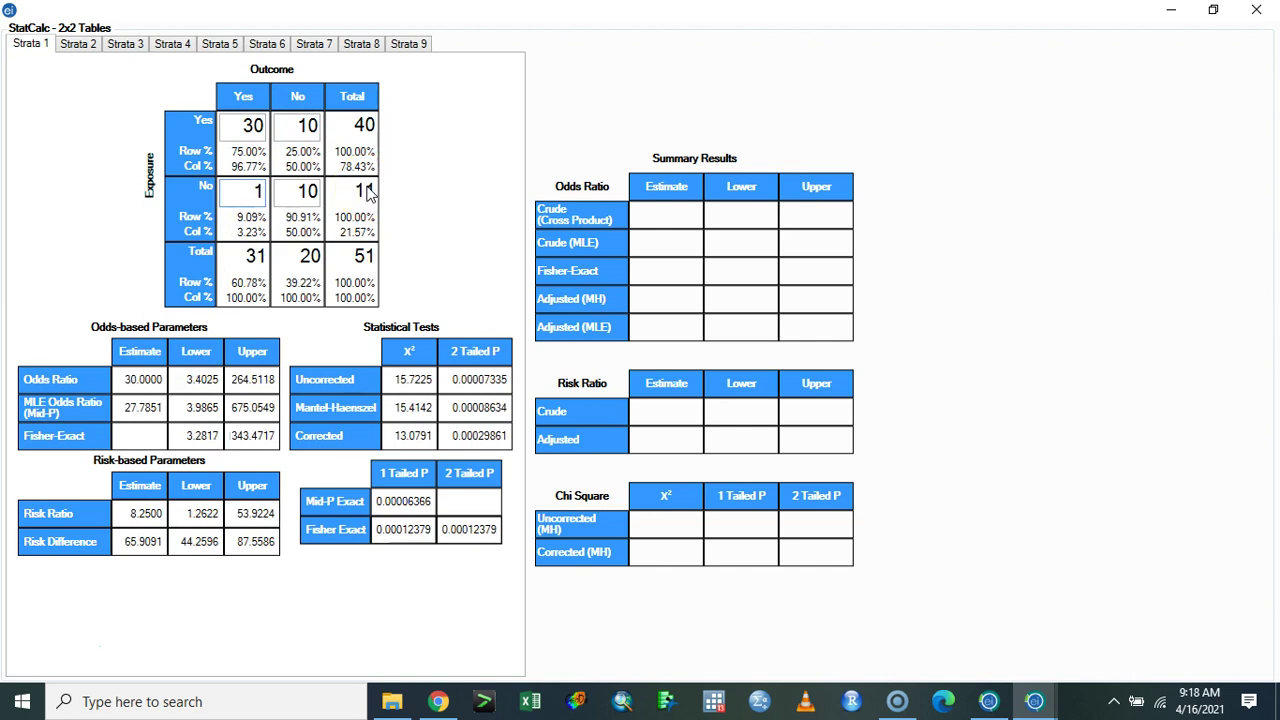
{"action": "type", "text": "8"}
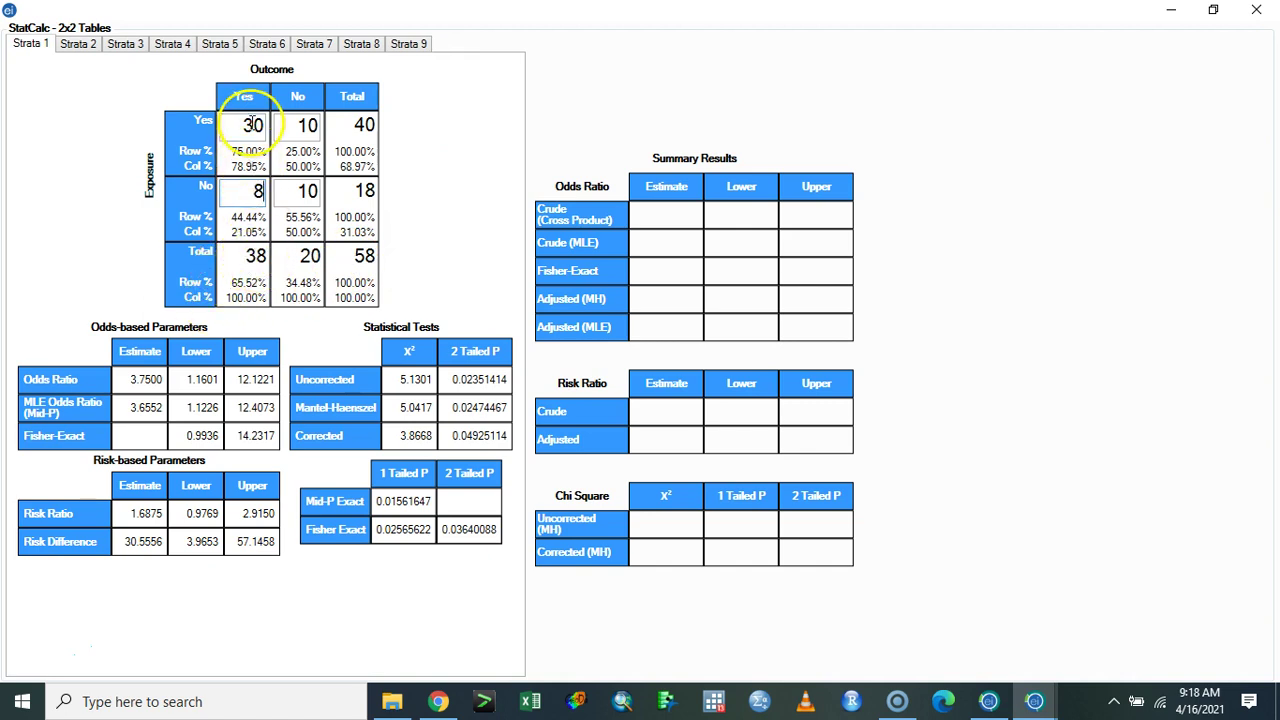
{"action": "double_click", "coordinate": [262, 191]}
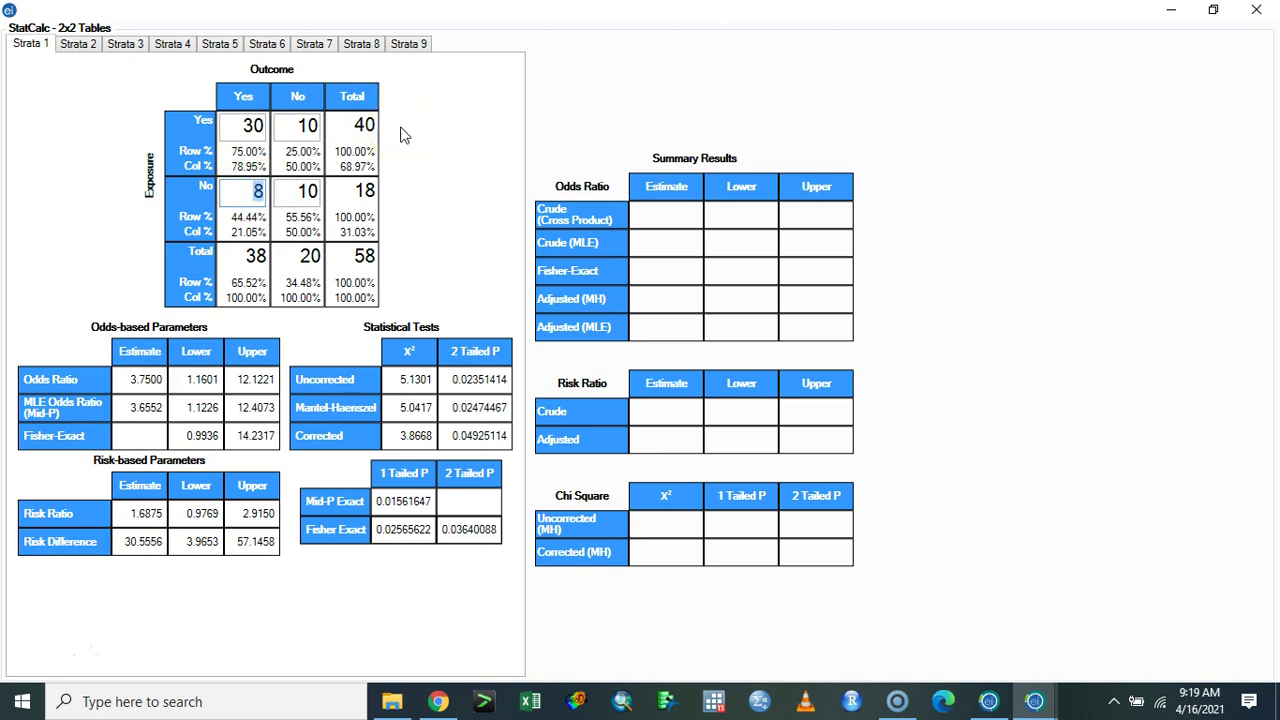
{"action": "type", "text": "5"}
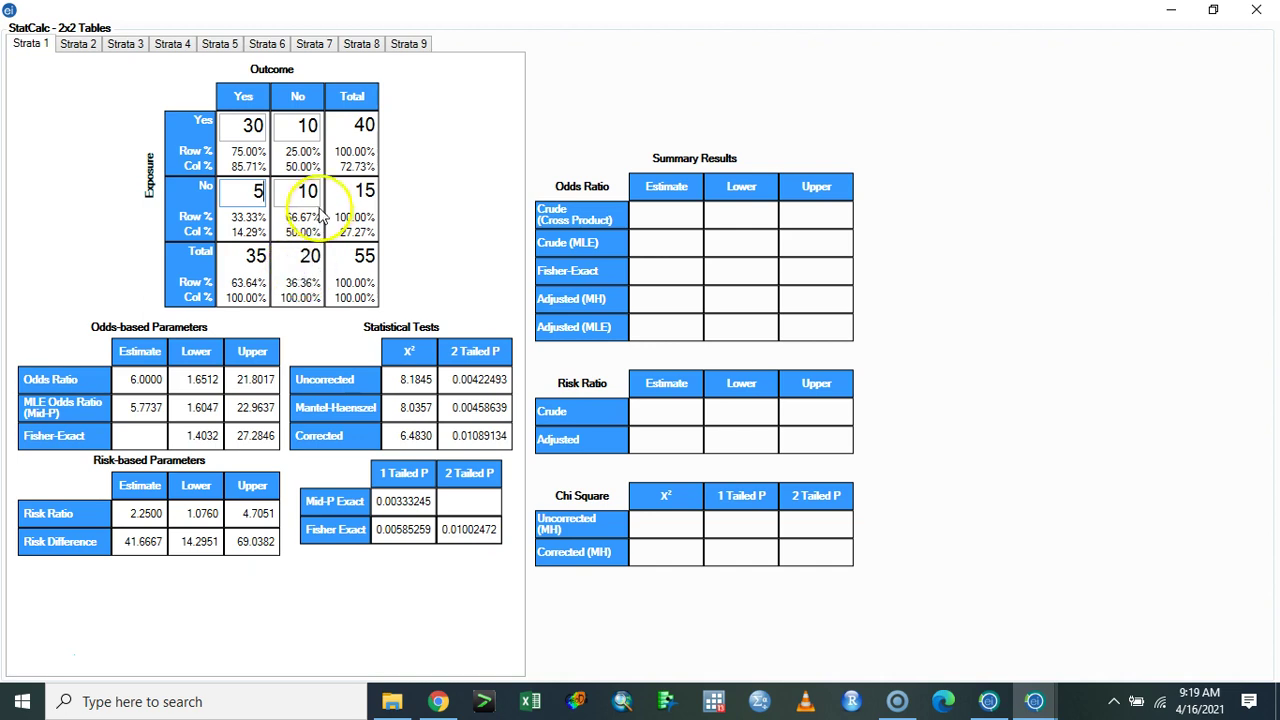
{"action": "double_click", "coordinate": [298, 197]}
{"action": "type", "text": "15"}
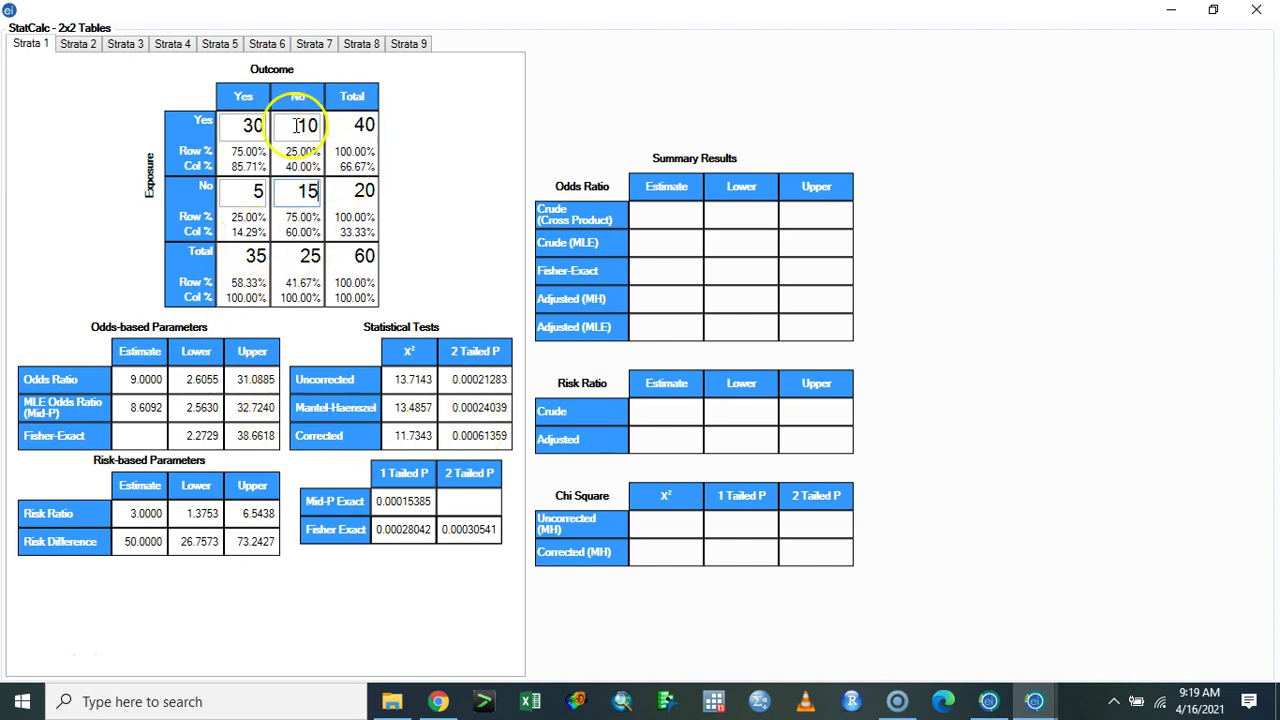
Step: Set the count of exposed subjects with the outcome to 28
{"action": "double_click", "coordinate": [250, 130]}
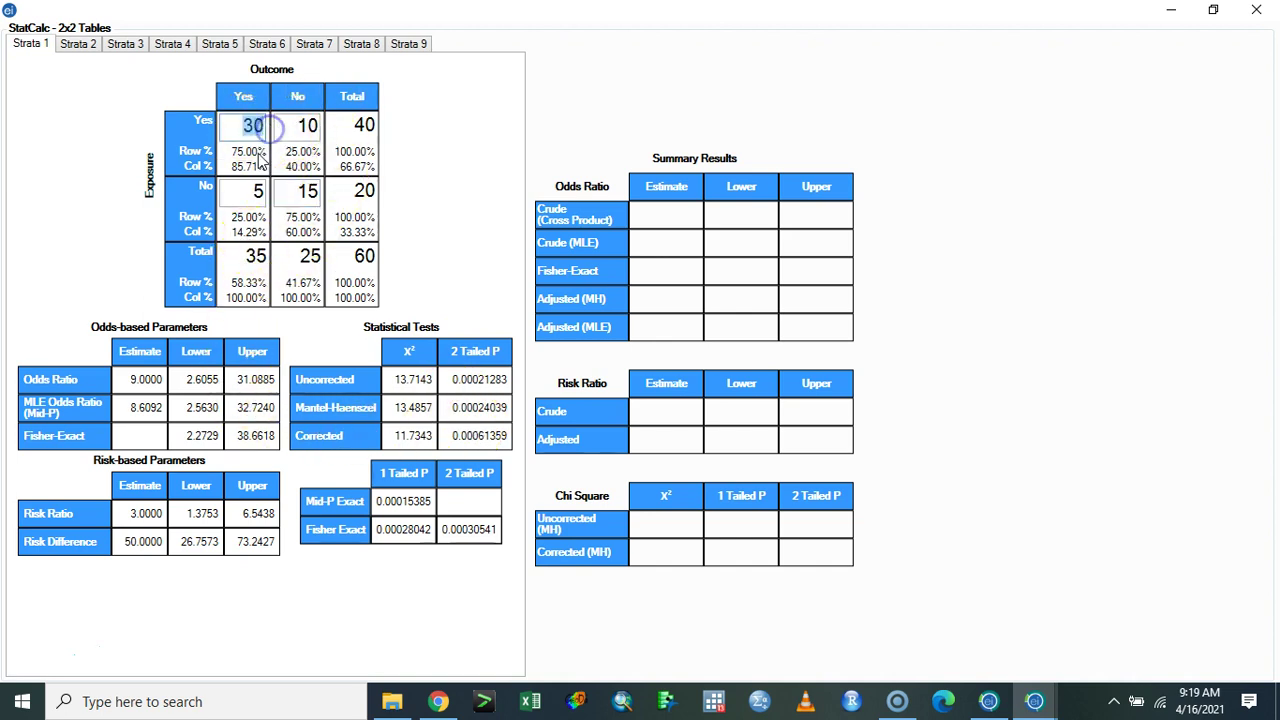
{"action": "type", "text": "28"}
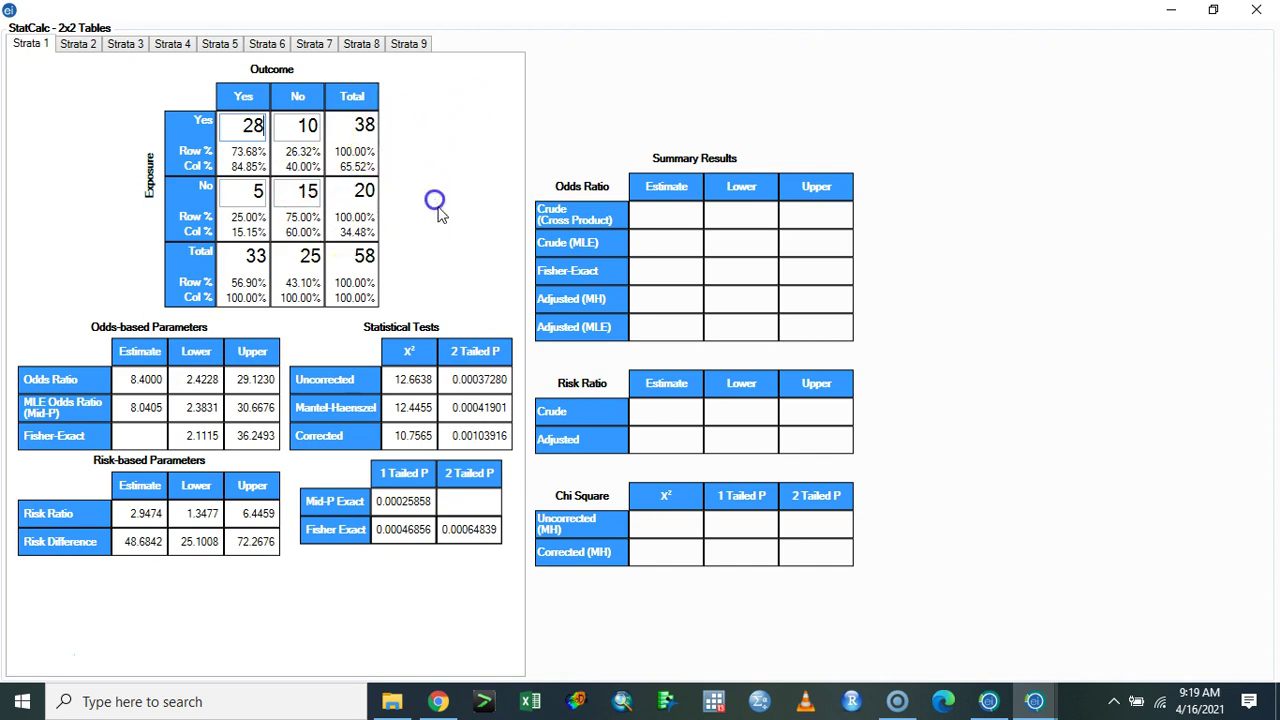
{"action": "double_click", "coordinate": [250, 124]}
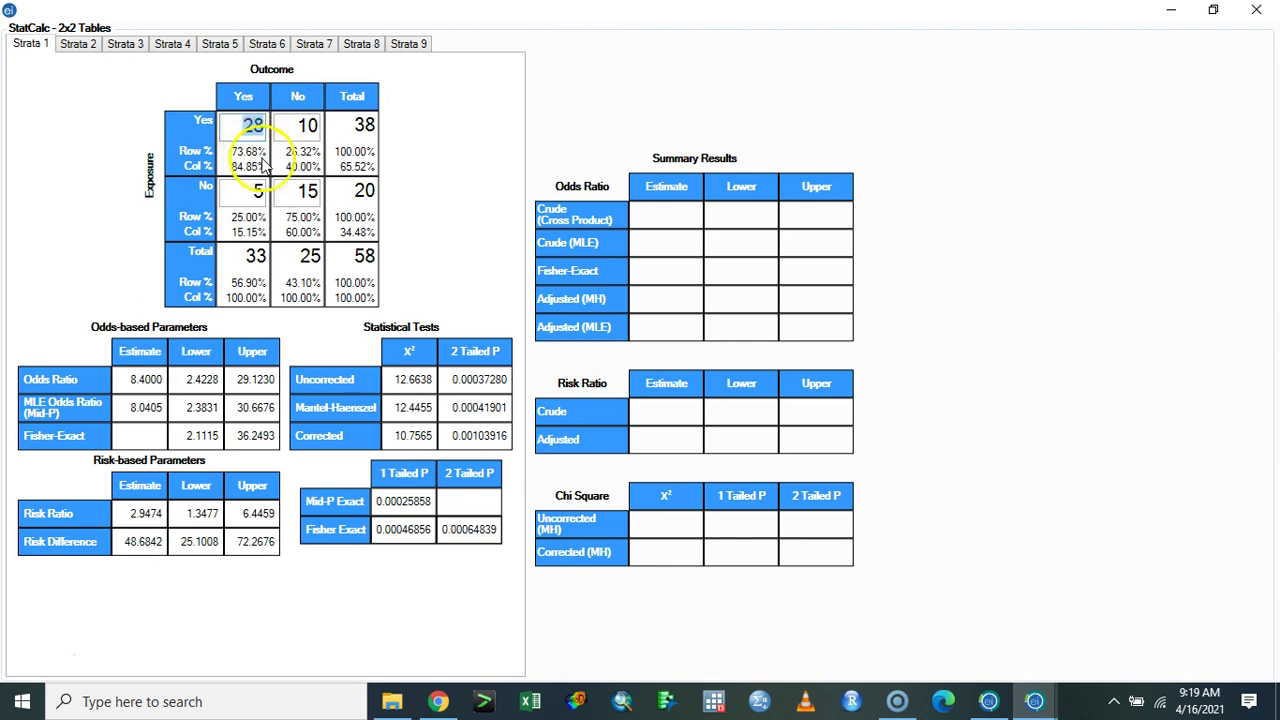
{"action": "left_click", "coordinate": [232, 196]}
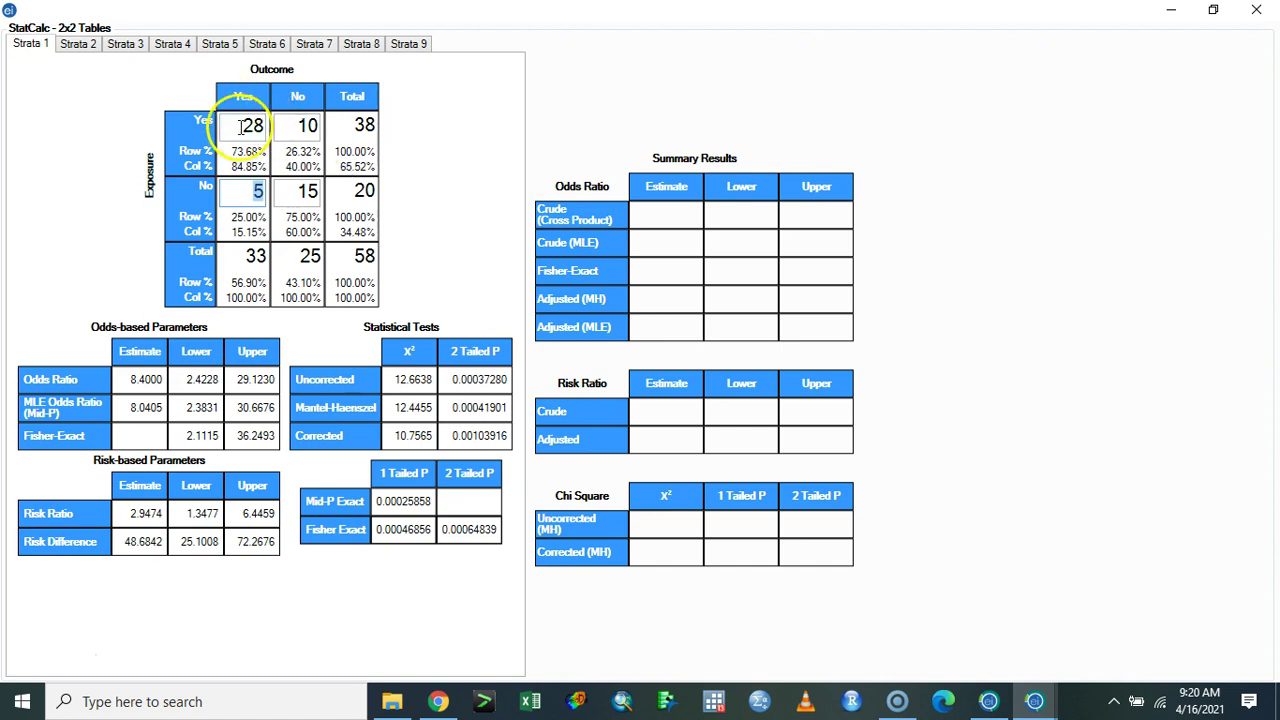
{"action": "left_click", "coordinate": [236, 191]}
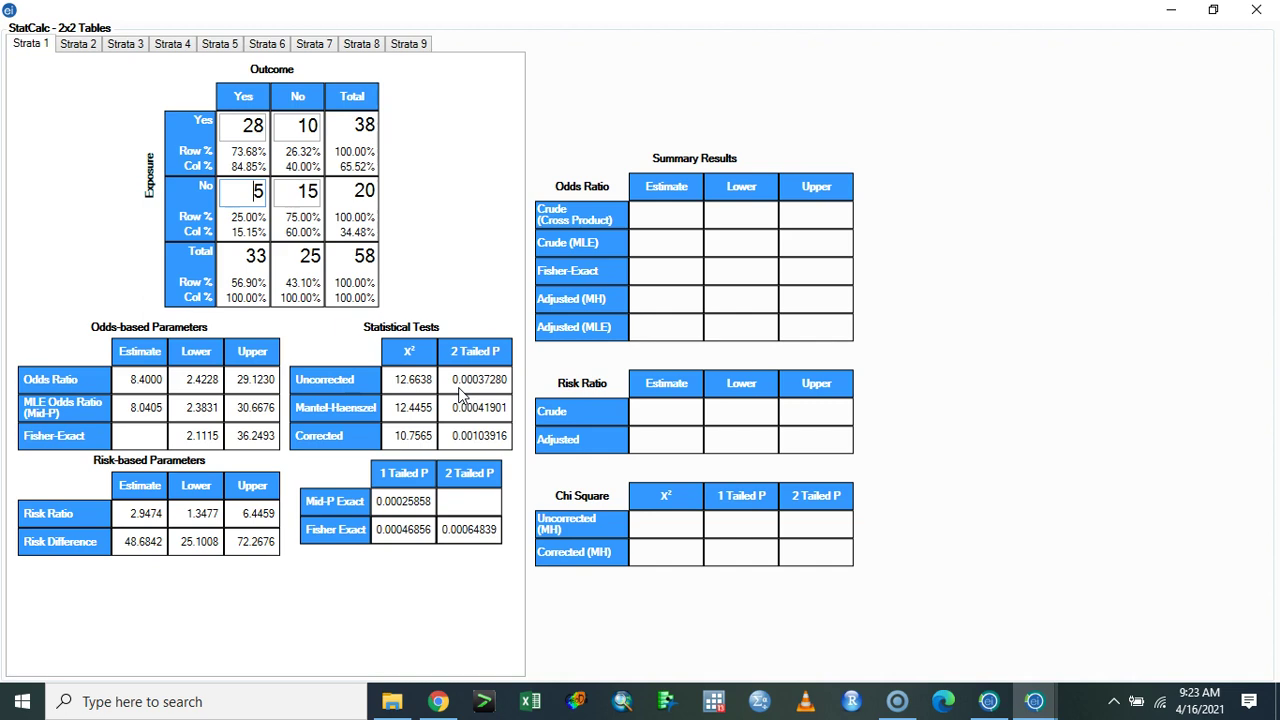
Step: Minimize the 2x2 table calculator and bring the StatCalc main window with its list of calculators to the front
{"action": "left_click", "coordinate": [1171, 9]}
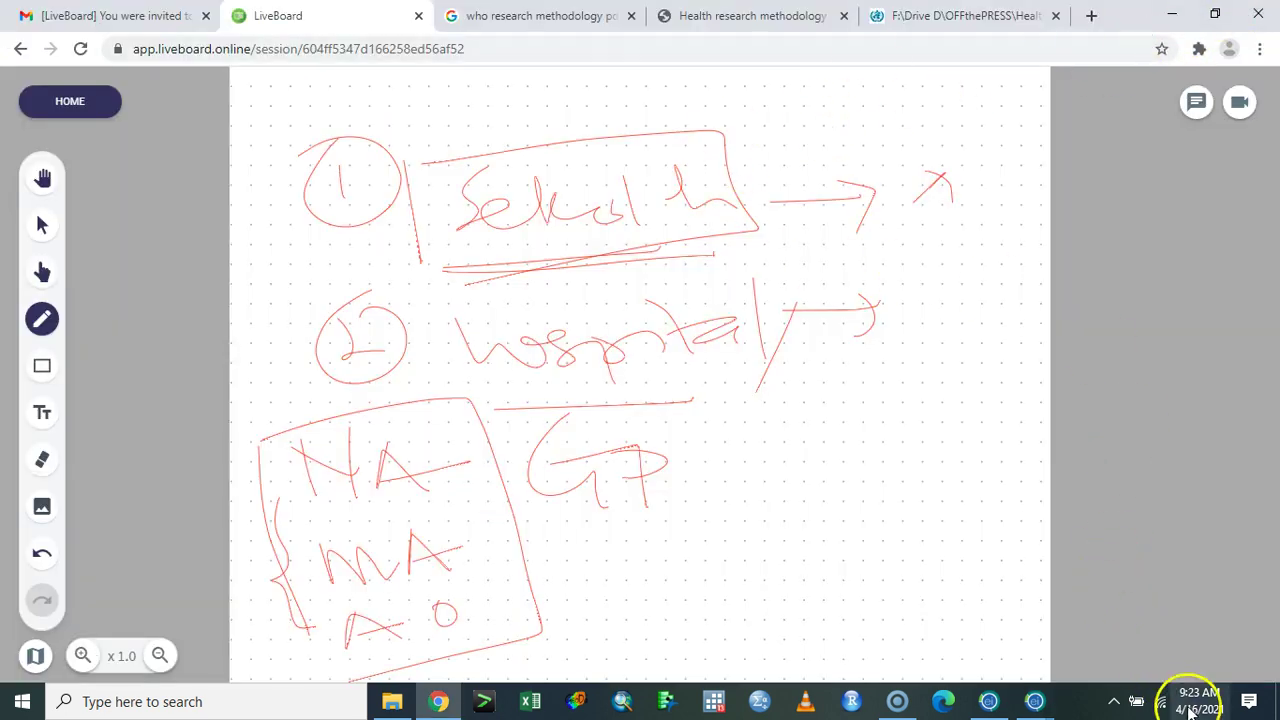
{"action": "left_click", "coordinate": [1035, 703]}
{"action": "left_click", "coordinate": [1100, 600]}
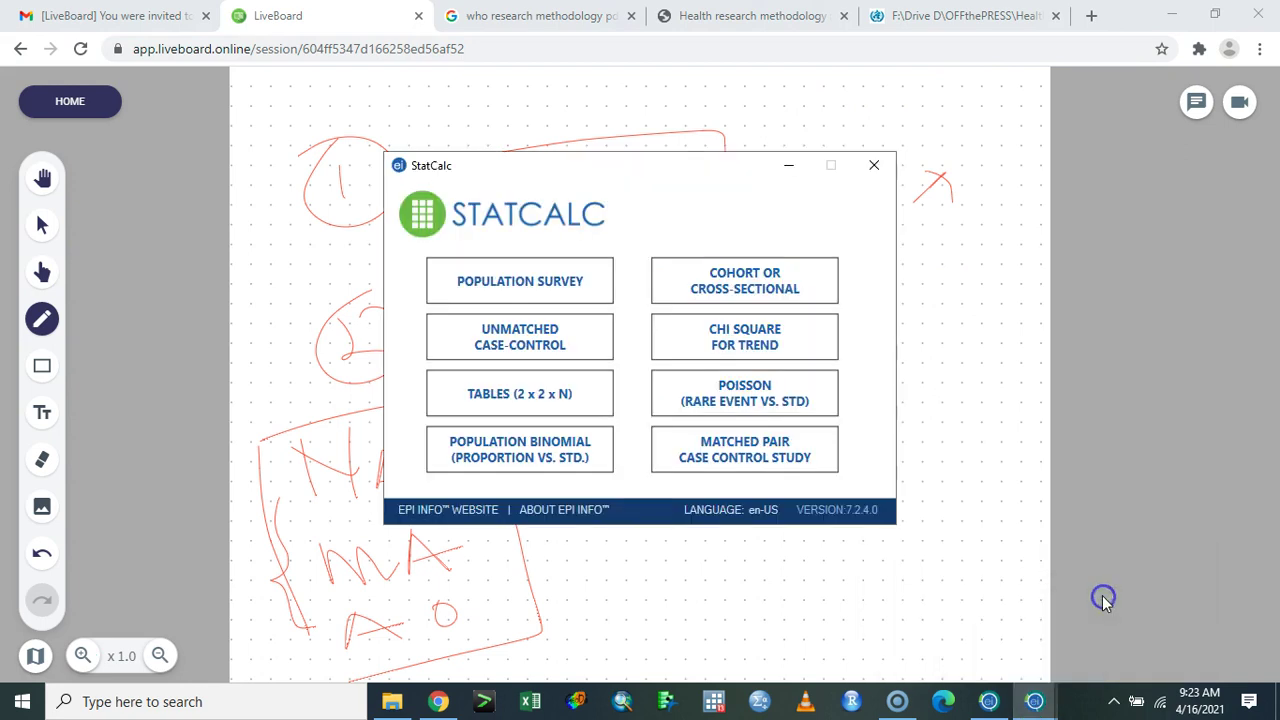